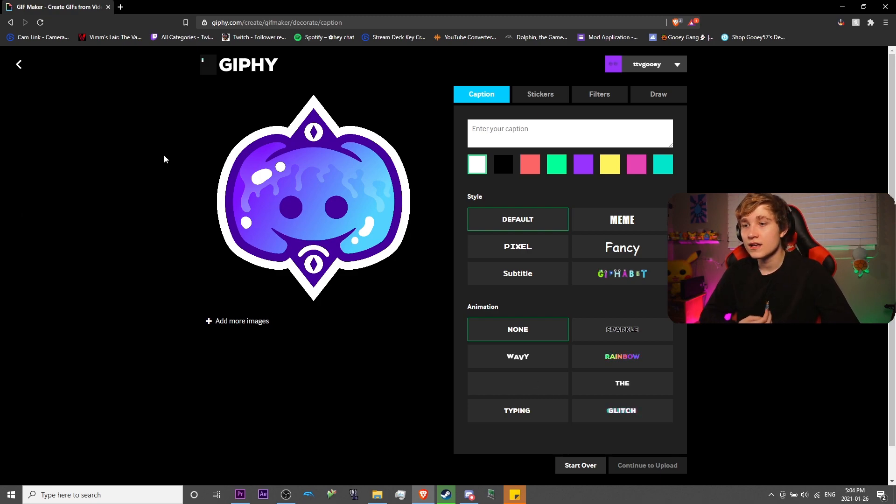
Step: Try adding the caption "da" to the logo GIF and moving it off the lower-right corner of the image
type("da")
left_click_drag(320, 193, 434, 323)
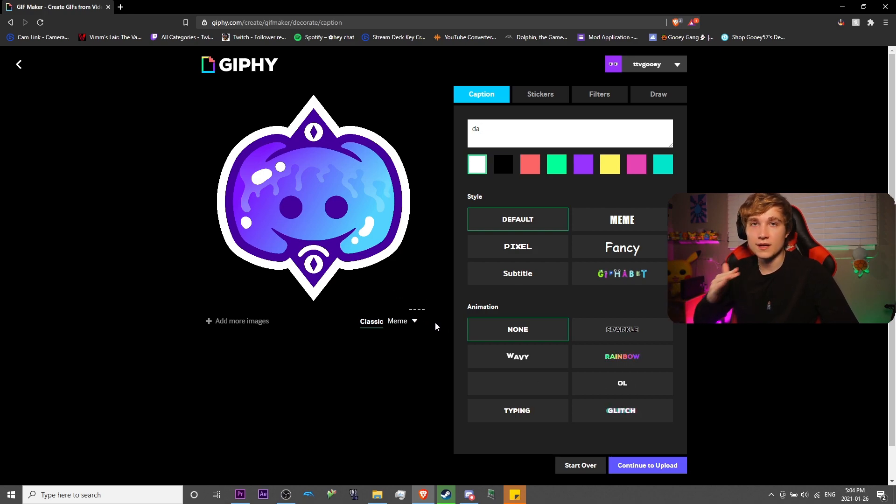
Step: Try the Rainbow, Glitch, Bad TV, ASCII, Lightning, Dreamy and VHS filters on the logo, and restore the filter to None
left_click(585, 99)
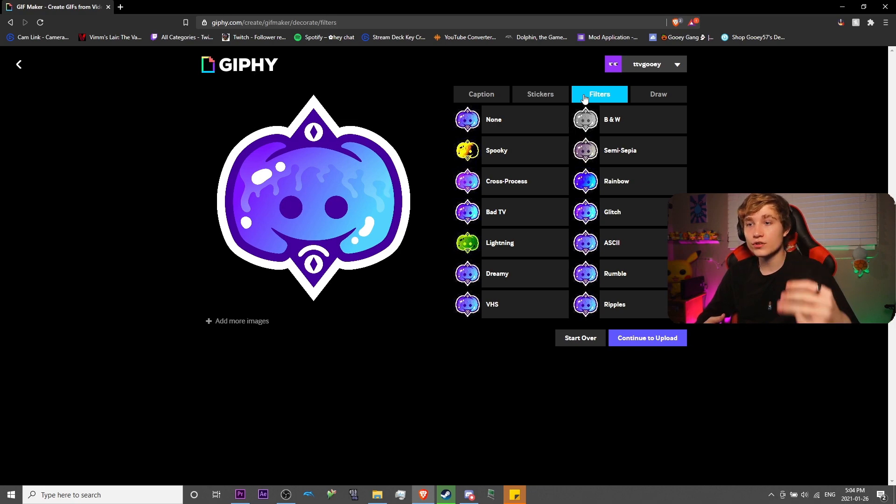
left_click(617, 183)
left_click(612, 213)
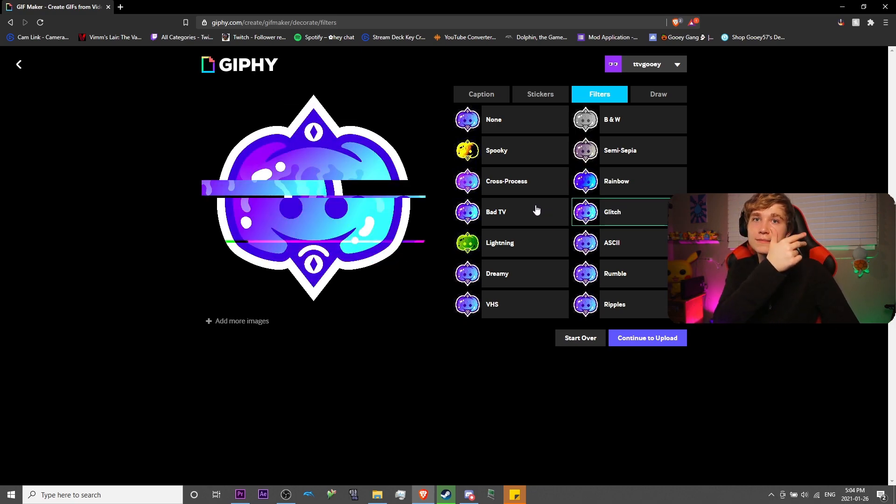
left_click(537, 211)
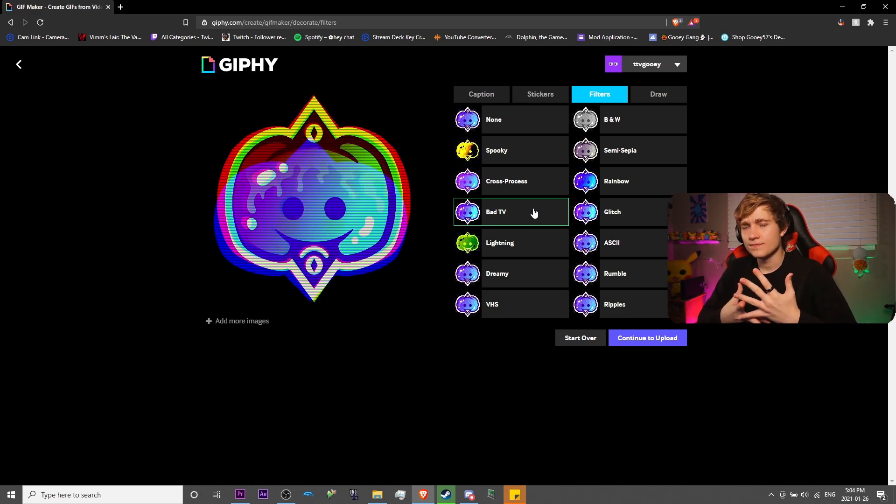
left_click(581, 250)
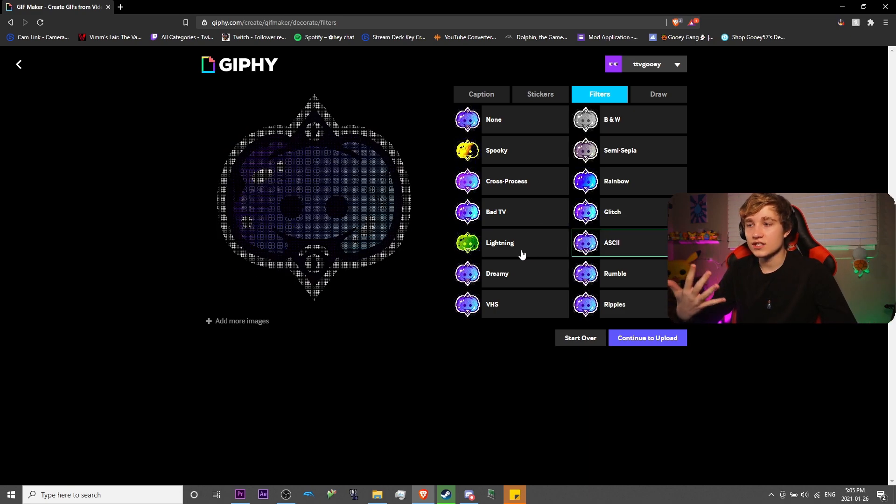
left_click(537, 256)
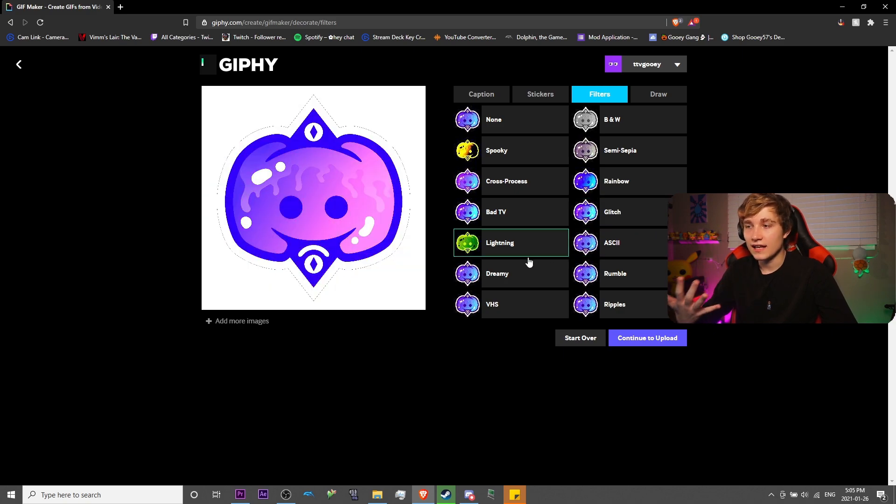
left_click(508, 276)
left_click(519, 303)
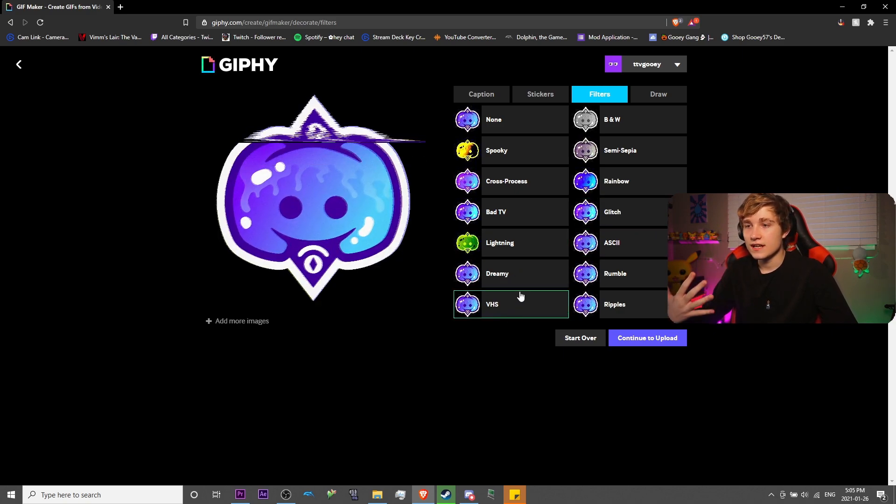
left_click(524, 127)
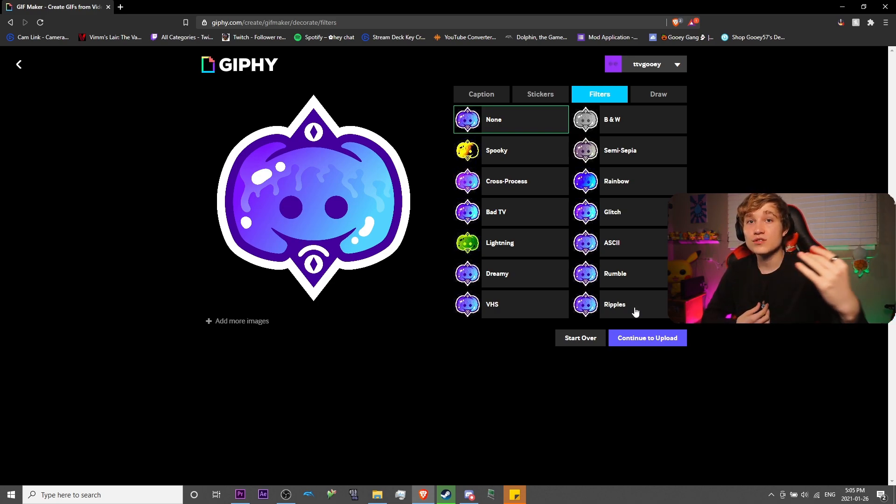
Step: Upload the undecorated logo GIF to GIPHY and save the resulting image to the computer
left_click(648, 338)
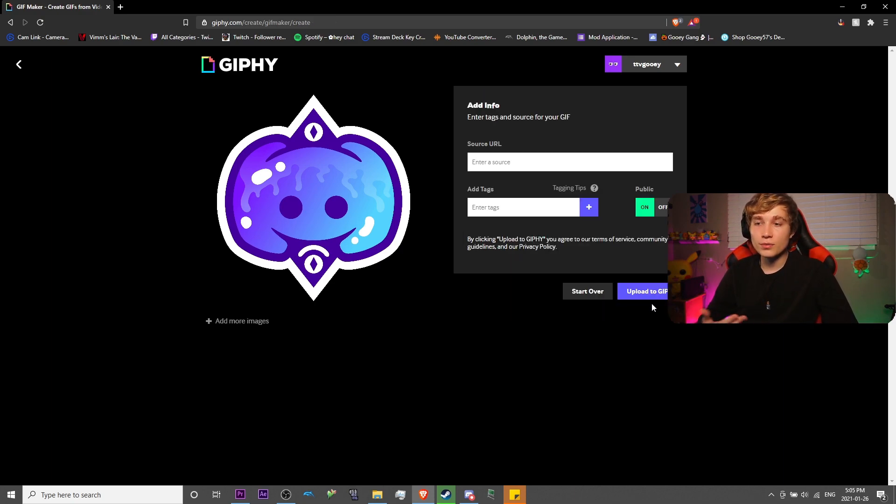
left_click(652, 291)
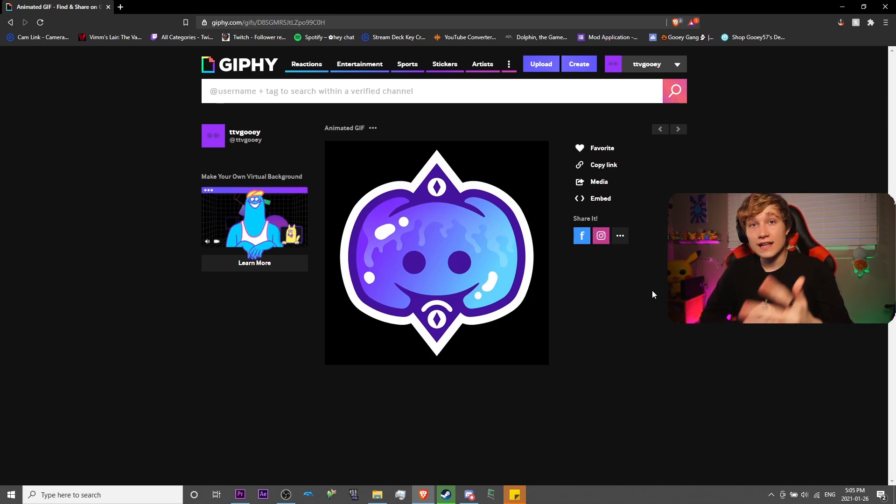
right_click(469, 278)
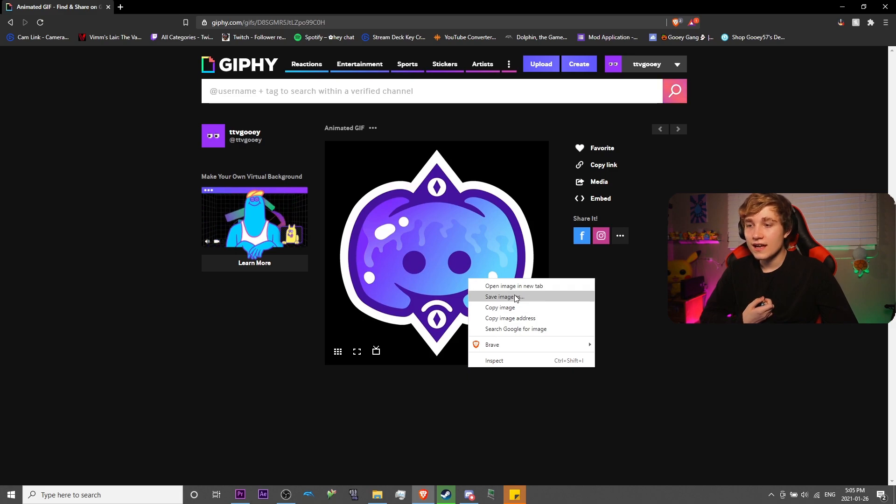
left_click(521, 296)
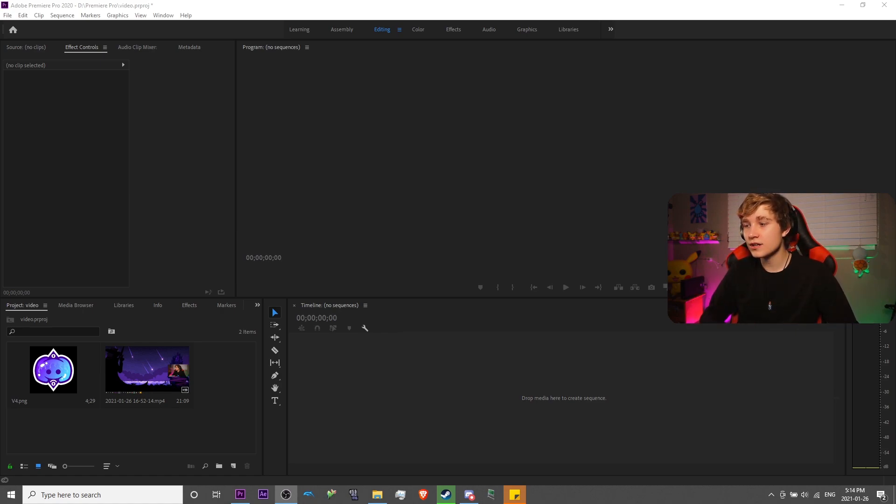
left_click_drag(64, 379, 373, 388)
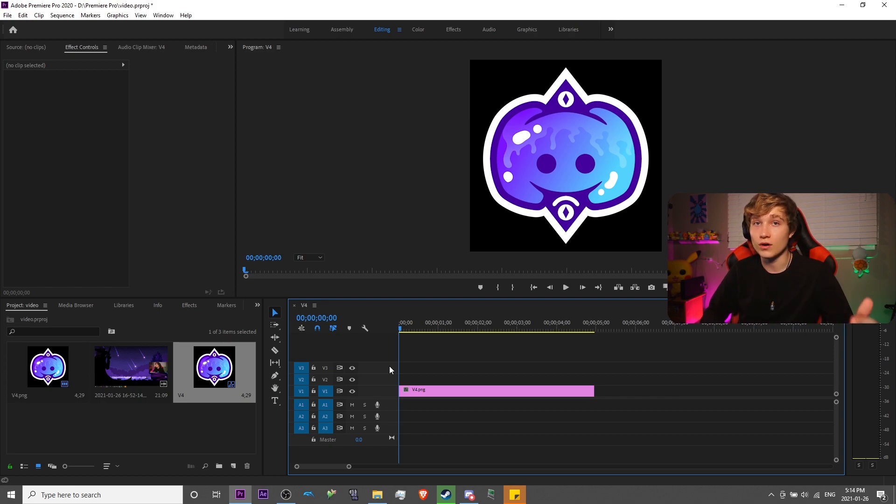
left_click_drag(424, 392, 426, 378)
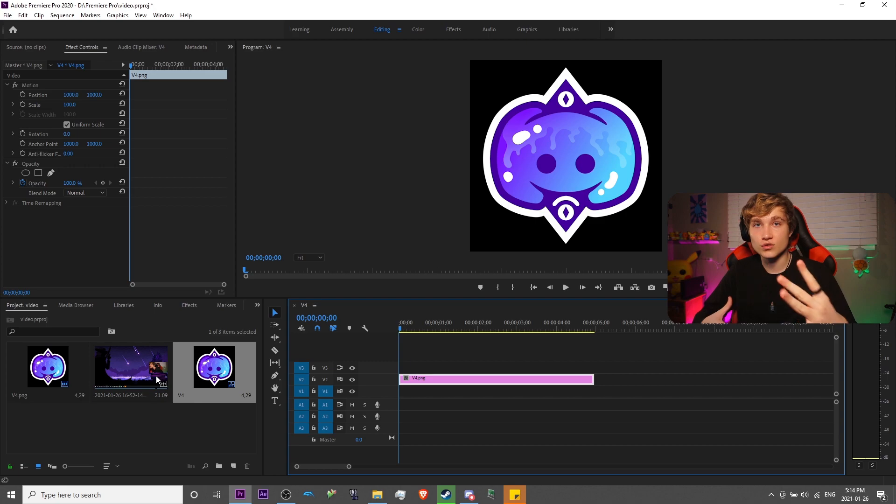
left_click_drag(137, 372, 406, 391)
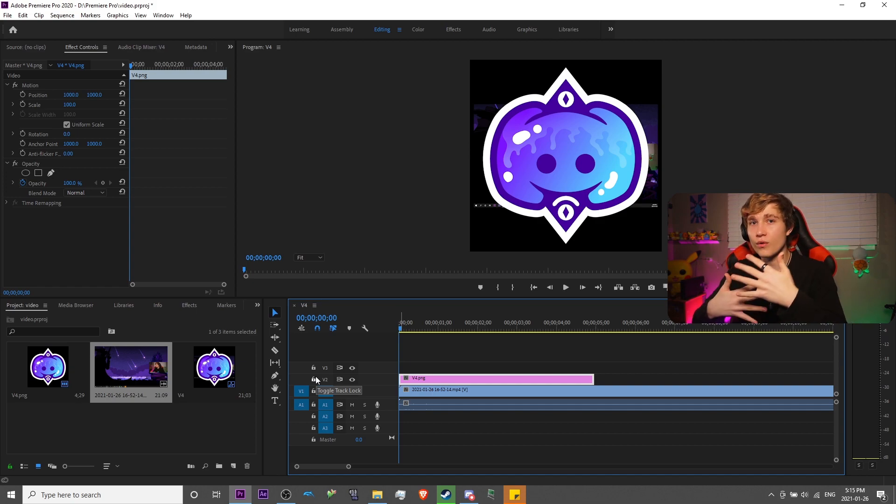
Step: Split the background video on V1 with the Razor tool at the end of the V4.png clip
left_click(275, 350)
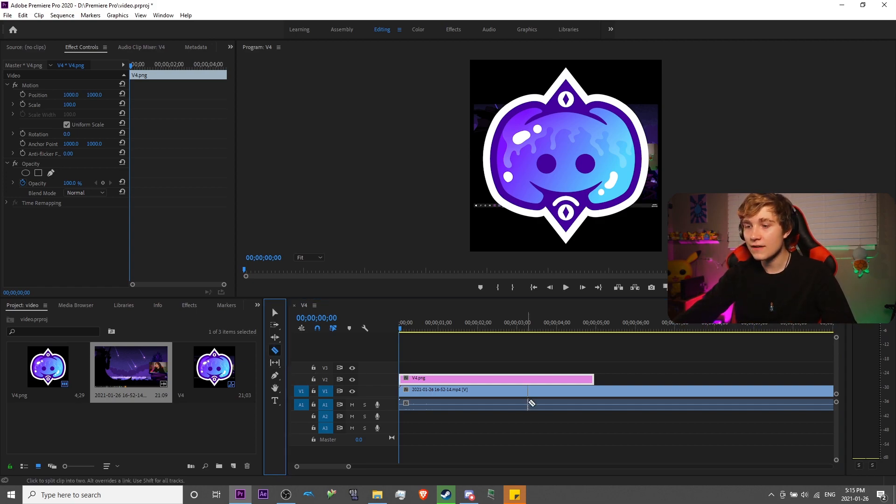
left_click(595, 394)
key("v")
Step: Lock track V1 and delete both audio pieces of the background video from A1
left_click(494, 404)
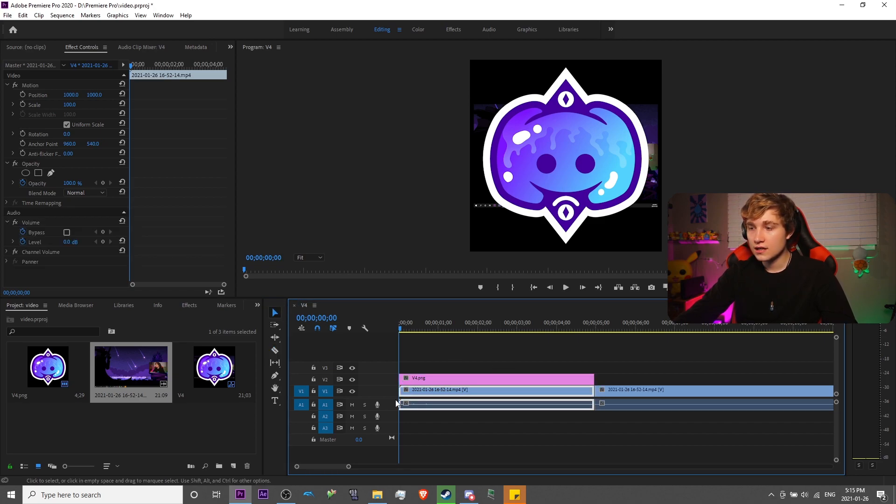
left_click(314, 391)
key("Delete")
left_click(640, 404)
key("Delete")
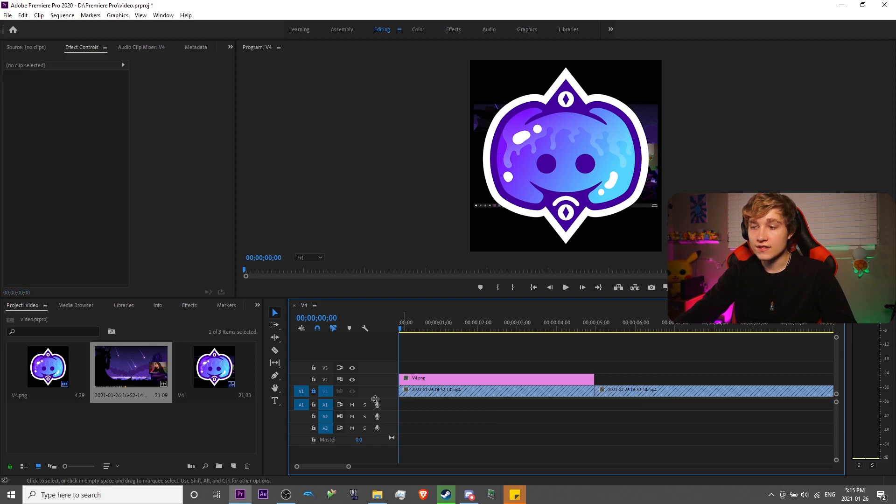
Step: Unlock track V1 and delete the part of the background video that extends past the logo clip
left_click(314, 391)
left_click(620, 391)
key("Delete")
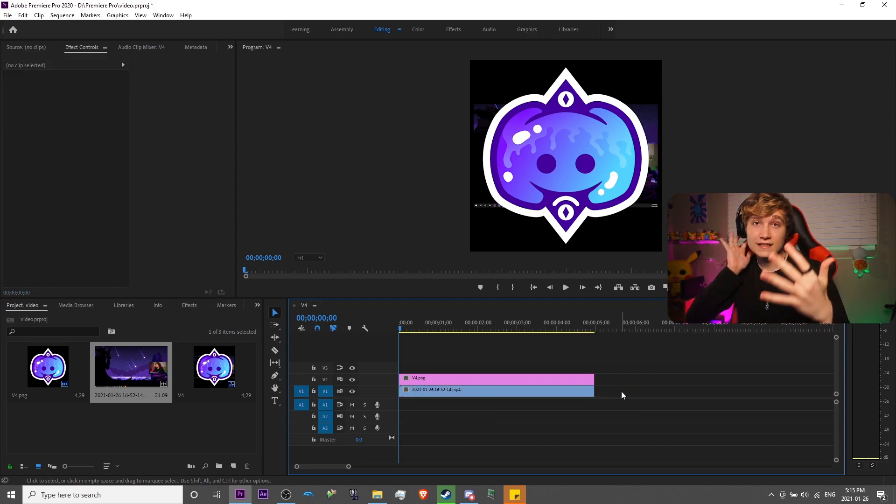
Step: Scale the background video to 279, set its vertical position to 1367 so it fills the frame, and play the sequence
left_click(537, 390)
mouse_move(68, 104)
left_mouse_down()
mouse_move(265, 95)
mouse_move(73, 95)
left_mouse_up()
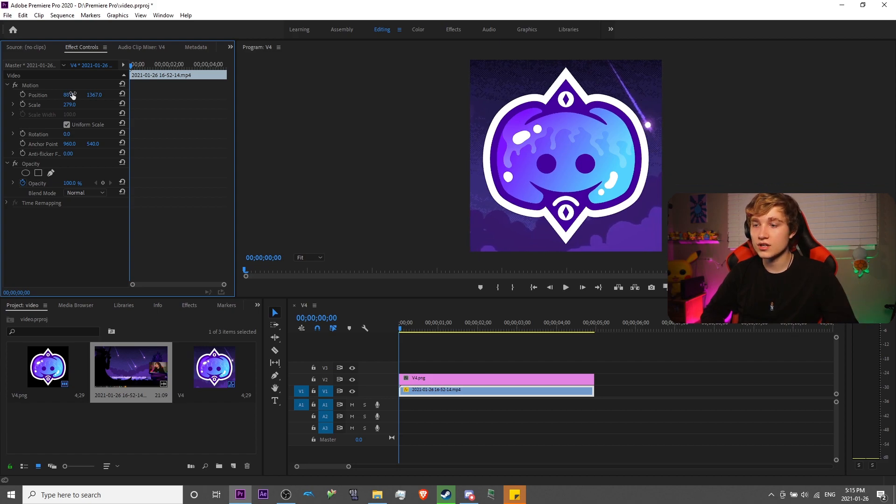
left_click(565, 288)
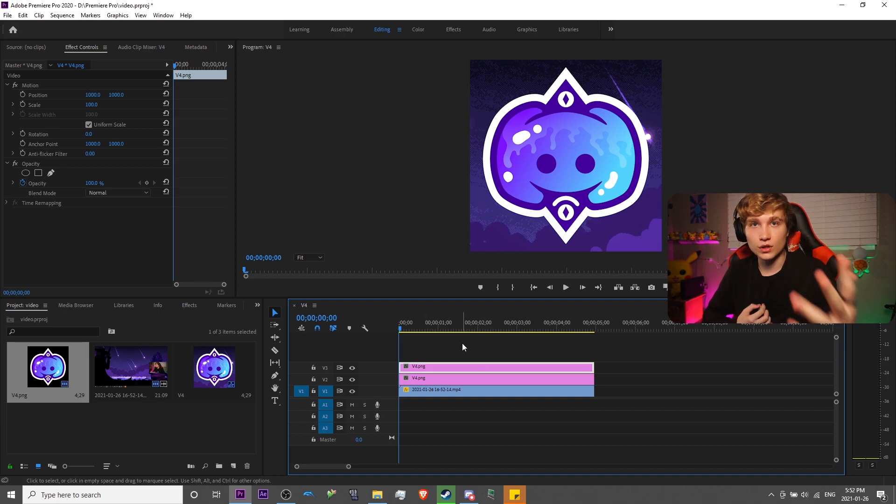
Step: Move the V2 copy of the logo below the frame by setting its vertical position to 2968
left_click(432, 378)
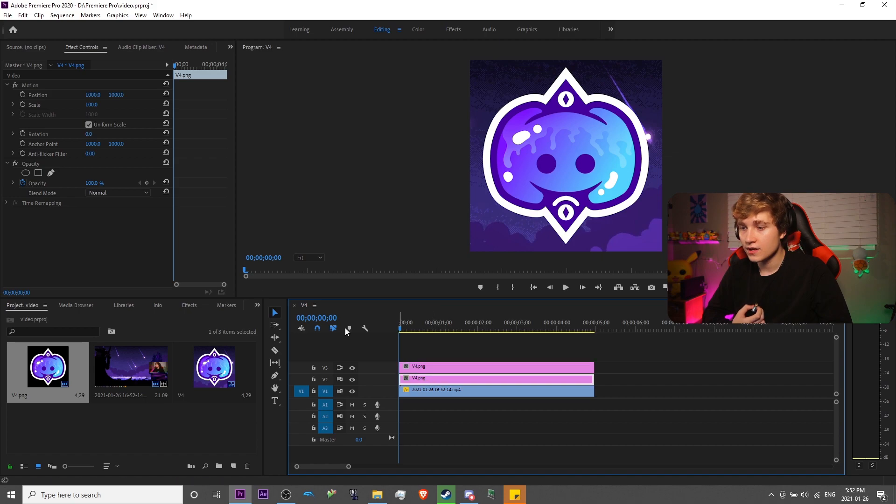
left_click_drag(115, 95, 267, 95)
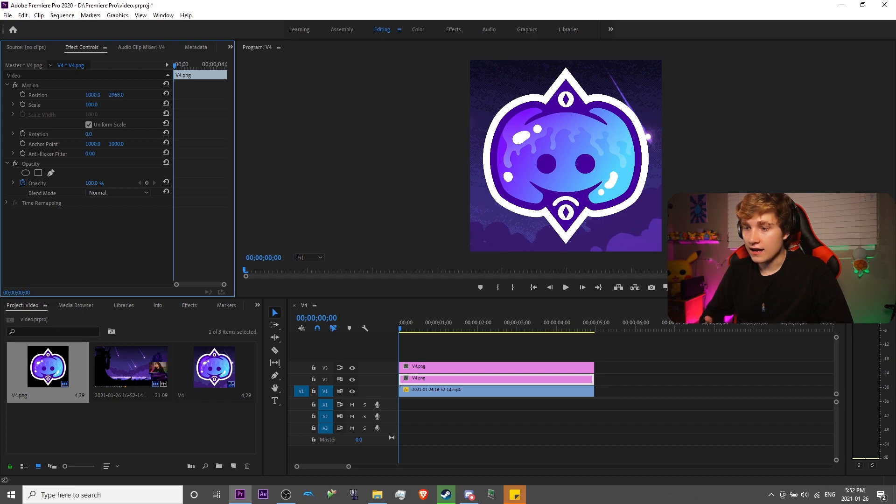
Step: Animate the V3 logo upward out of the frame, keyframing its vertical position from 1000 at the start to -906 at 00;00;02;11
left_click(543, 366)
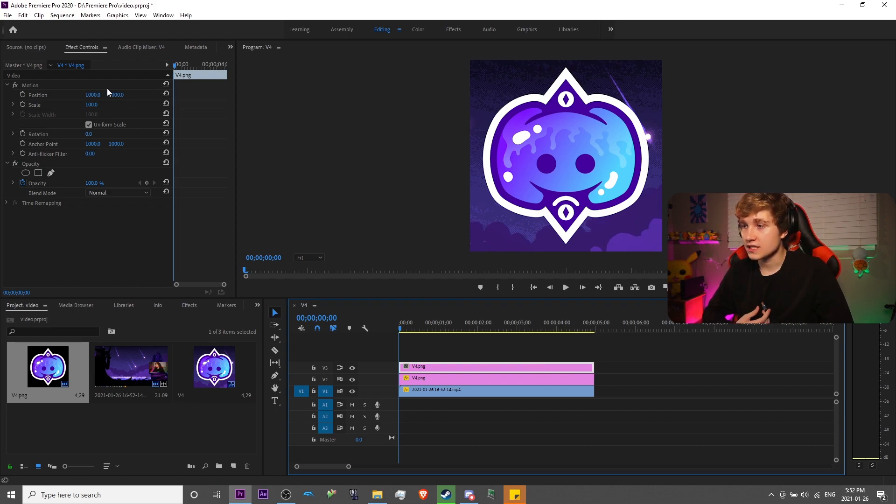
left_click(23, 95)
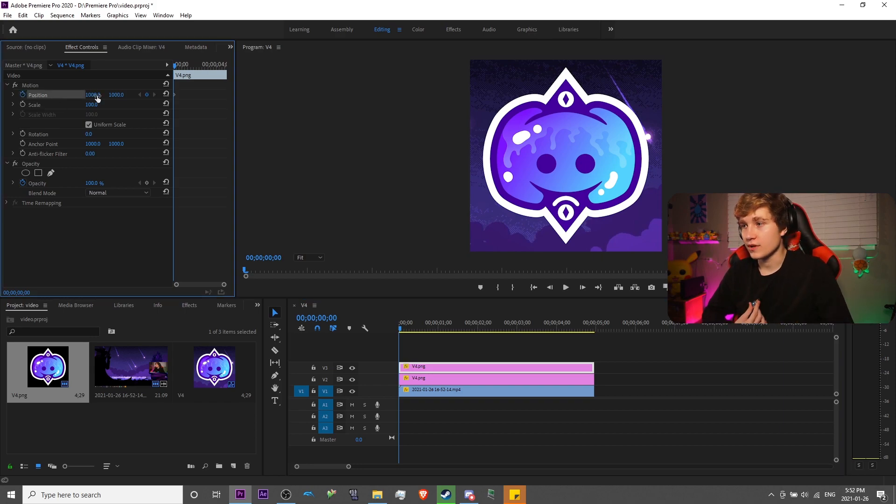
left_click_drag(176, 65, 200, 54)
left_click_drag(115, 95, 55, 95)
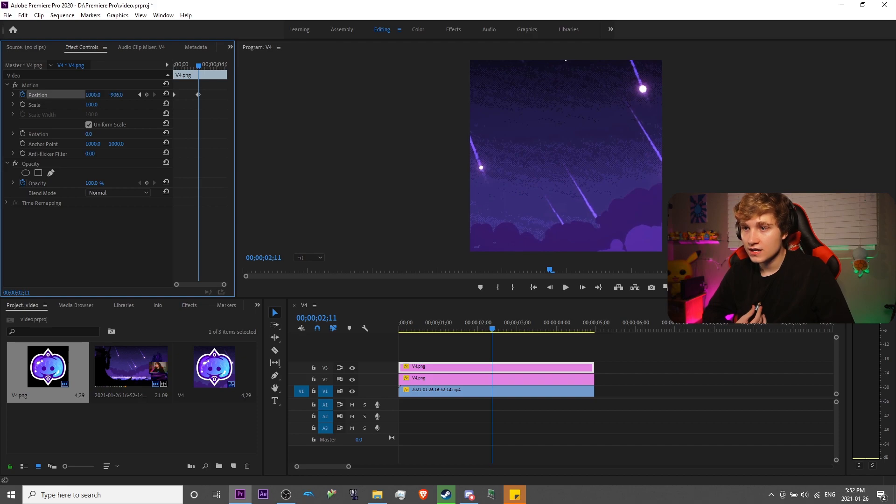
Step: Keyframe the V2 logo's vertical position from 2968 at 00;00;02;11 to 1000 at 00;00;04;16, and play the animation from the beginning
left_click(536, 381)
left_click(64, 100)
left_click_drag(201, 75, 223, 74)
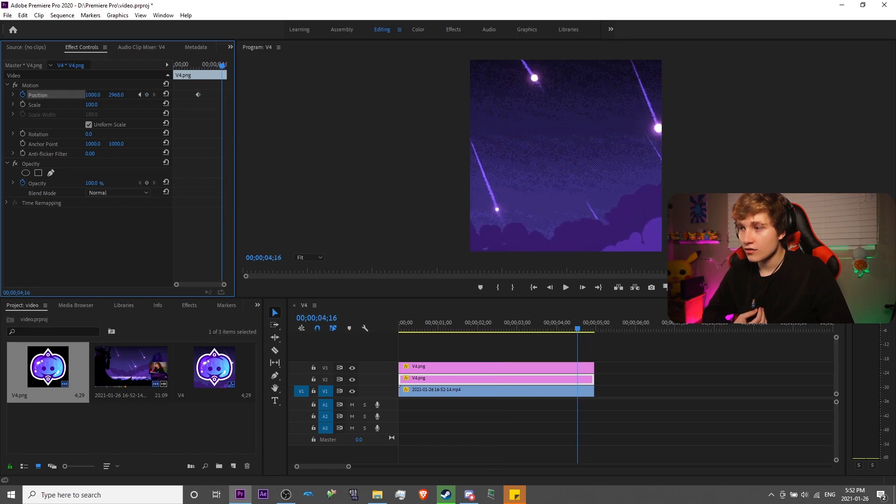
left_click_drag(116, 95, 14, 95)
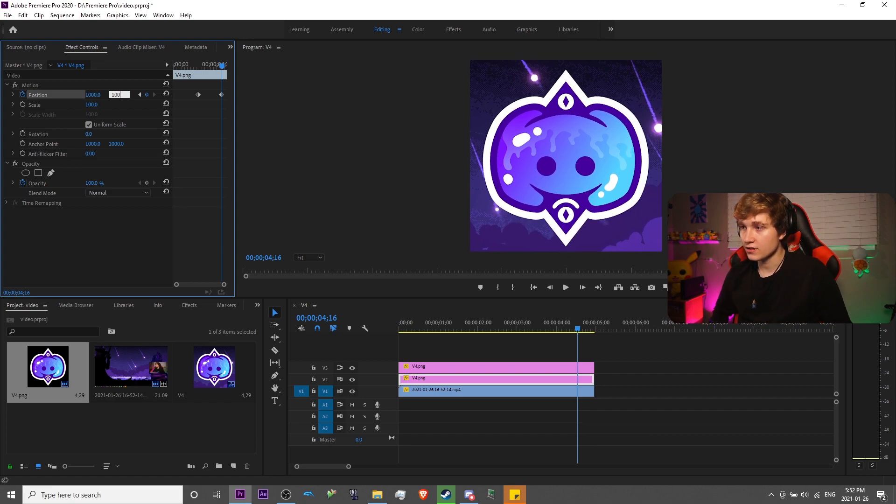
key("Return")
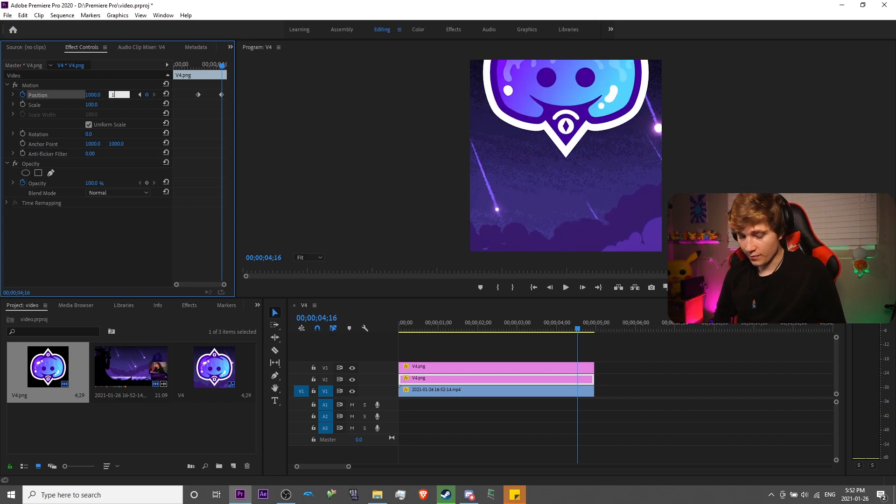
key("Return")
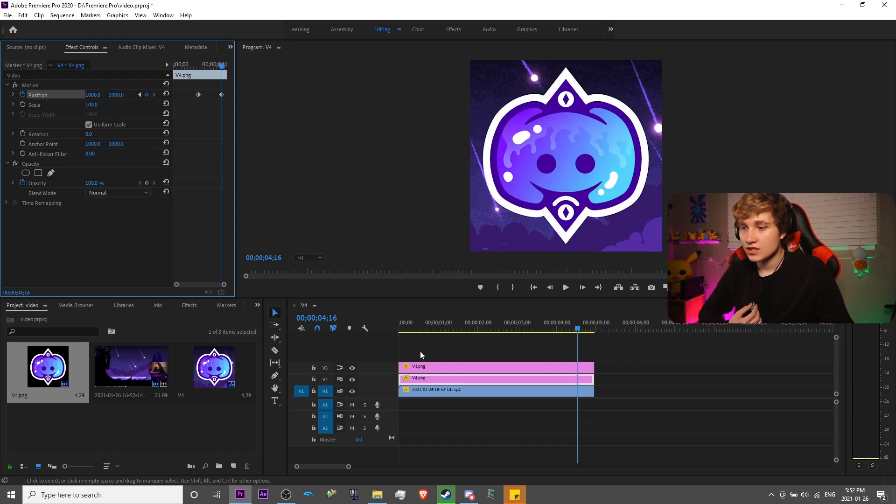
left_click(403, 329)
left_click(561, 292)
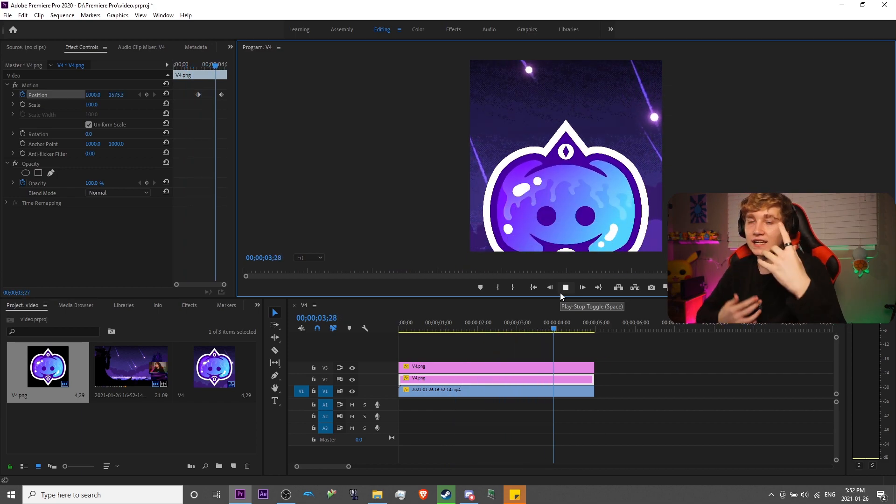
Step: Speed up the V3 logo's exit by moving its second position keyframe earlier, to about 00;00;01;10
left_click_drag(495, 329, 464, 329)
left_click(498, 369)
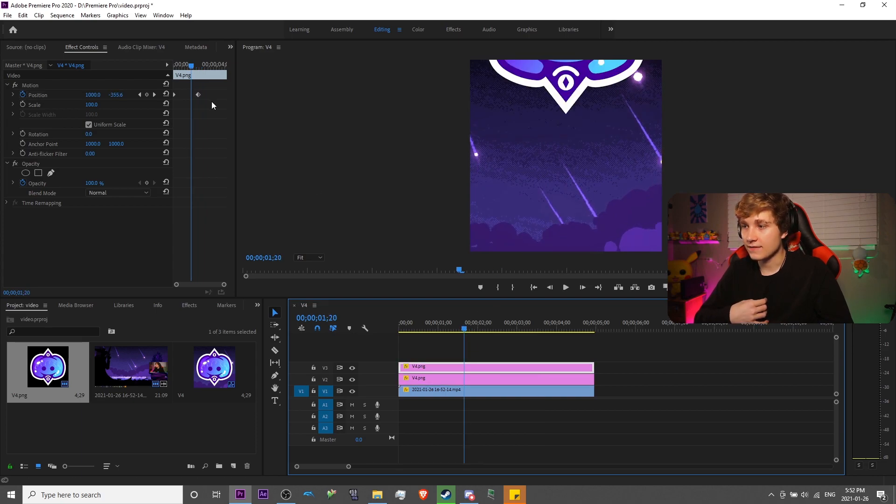
left_click_drag(199, 95, 187, 95)
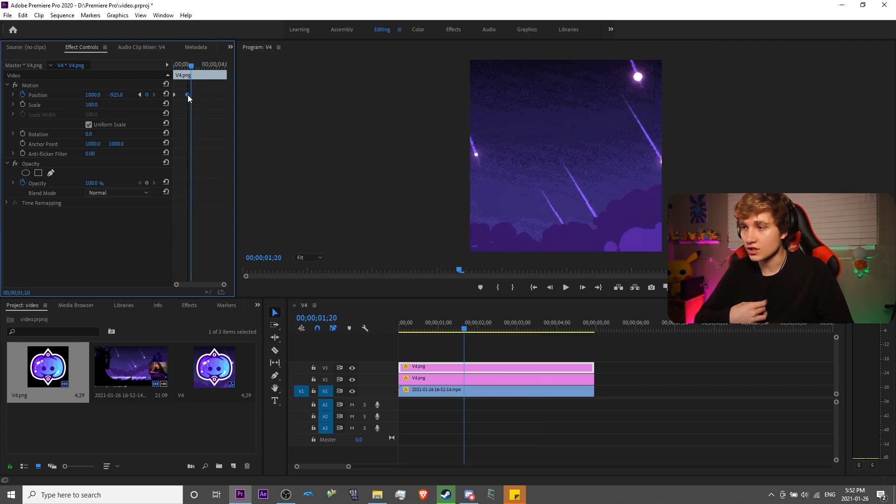
left_click_drag(464, 329, 451, 329)
Step: Shift the V2 logo's first position keyframe later, closer to its final keyframe, and play the sequence from the start
left_click(513, 379)
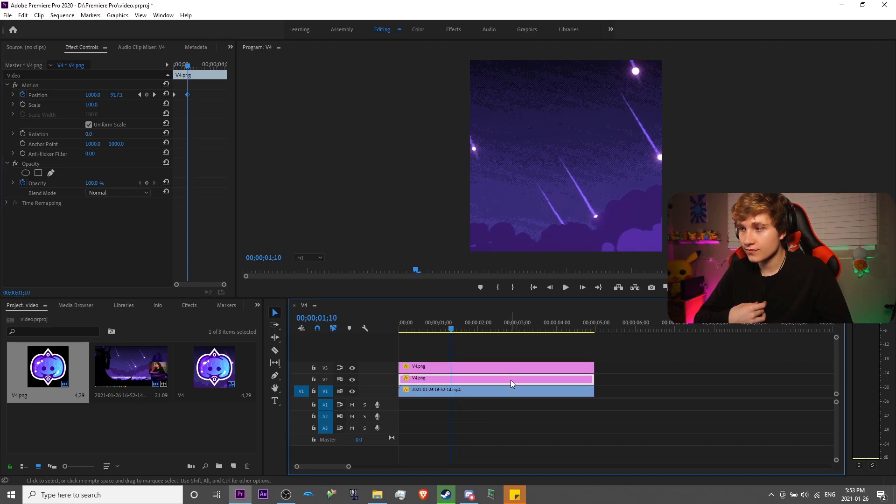
mouse_move(199, 97)
left_mouse_down()
mouse_move(189, 96)
mouse_move(213, 95)
left_mouse_up()
left_click_drag(451, 329, 395, 328)
left_click(566, 287)
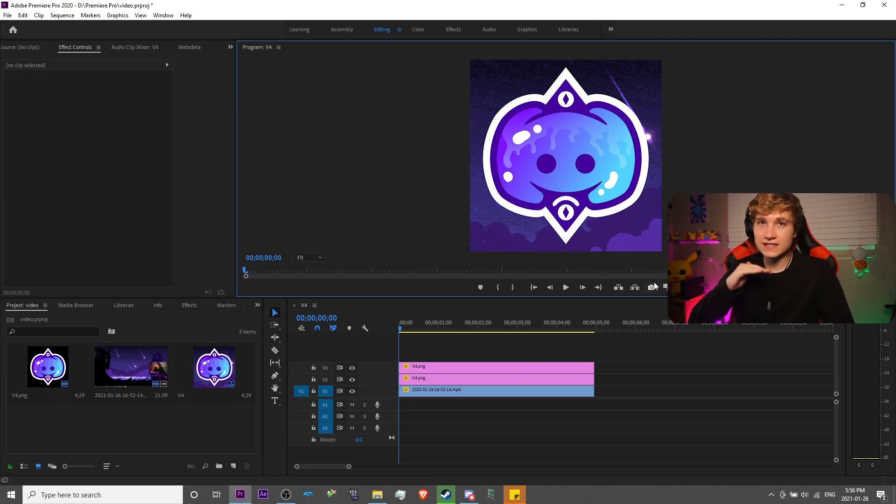
Step: Play the finished logo animation through and replay it from the beginning to check the loop
left_click(570, 283)
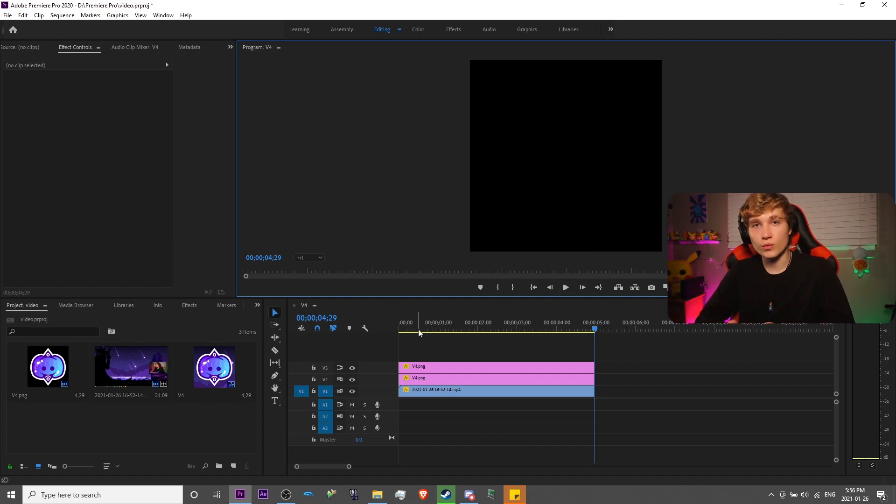
left_click_drag(418, 329, 345, 323)
left_click(567, 290)
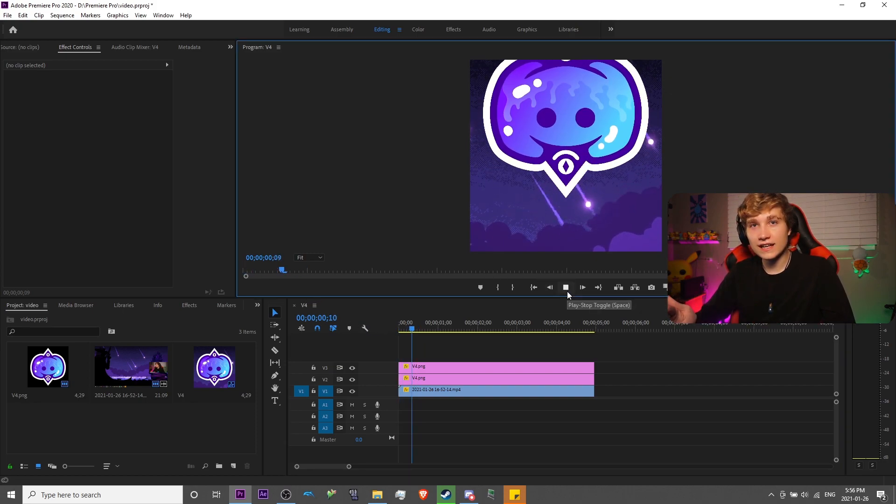